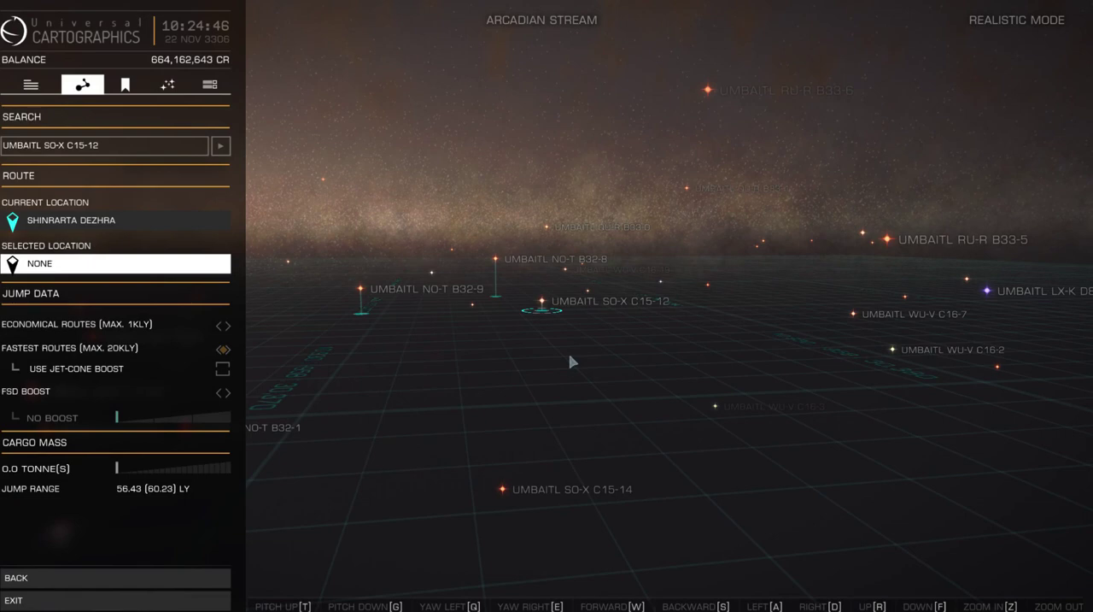
# Step: Trim the Galaxy Map search text from the full system name to just 'UMBAITL'
pyautogui.moveTo(676, 334); pyautogui.dragTo(606, 356)
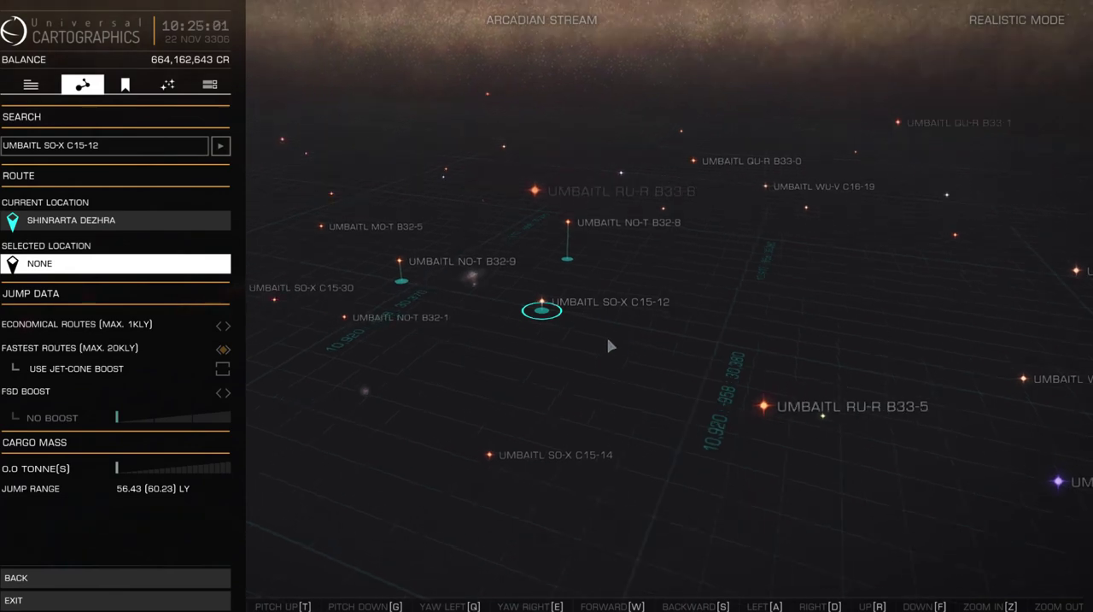
pyautogui.moveTo(606, 355); pyautogui.dragTo(533, 345)
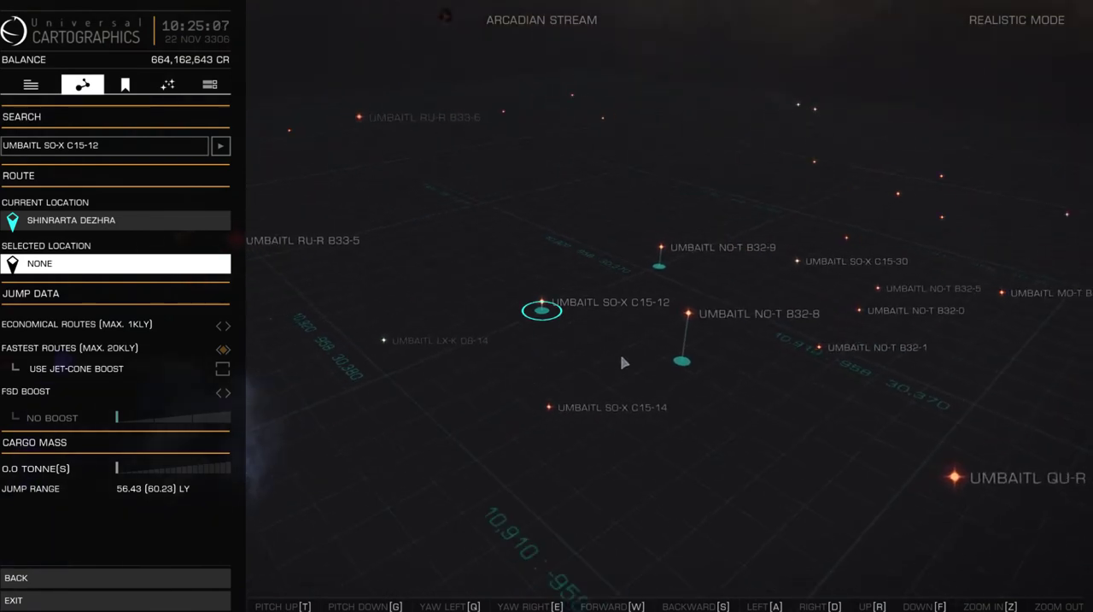
pyautogui.moveTo(533, 345)
pyautogui.mouseDown()
pyautogui.moveTo(595, 353)
pyautogui.moveTo(556, 307)
pyautogui.moveTo(596, 358)
pyautogui.mouseUp()
pyautogui.click(152, 145)
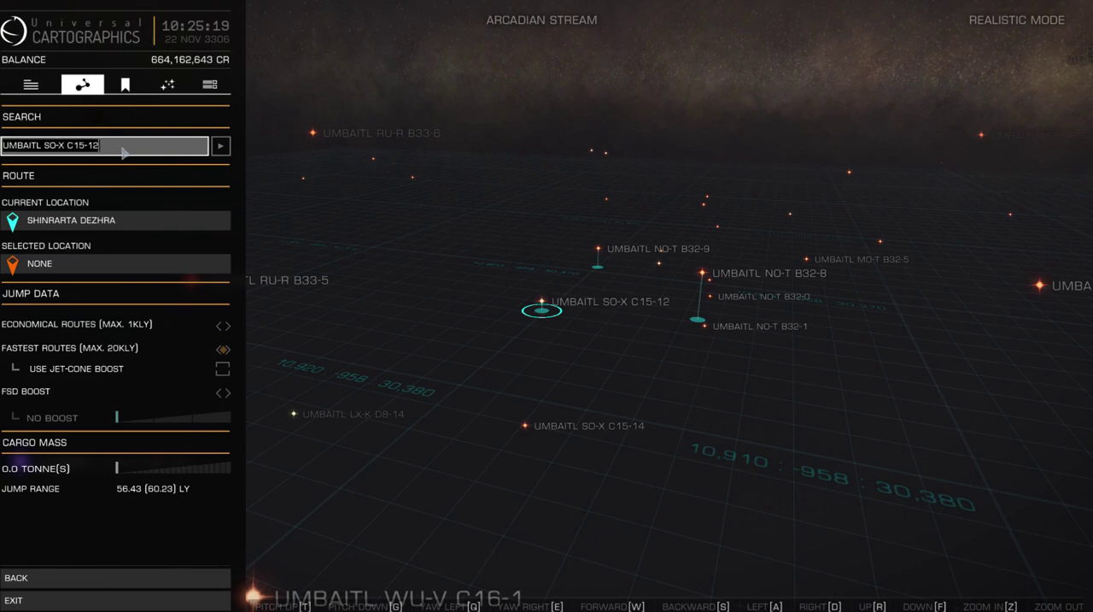
pyautogui.click(124, 146)
pyautogui.write('UMBAITL')
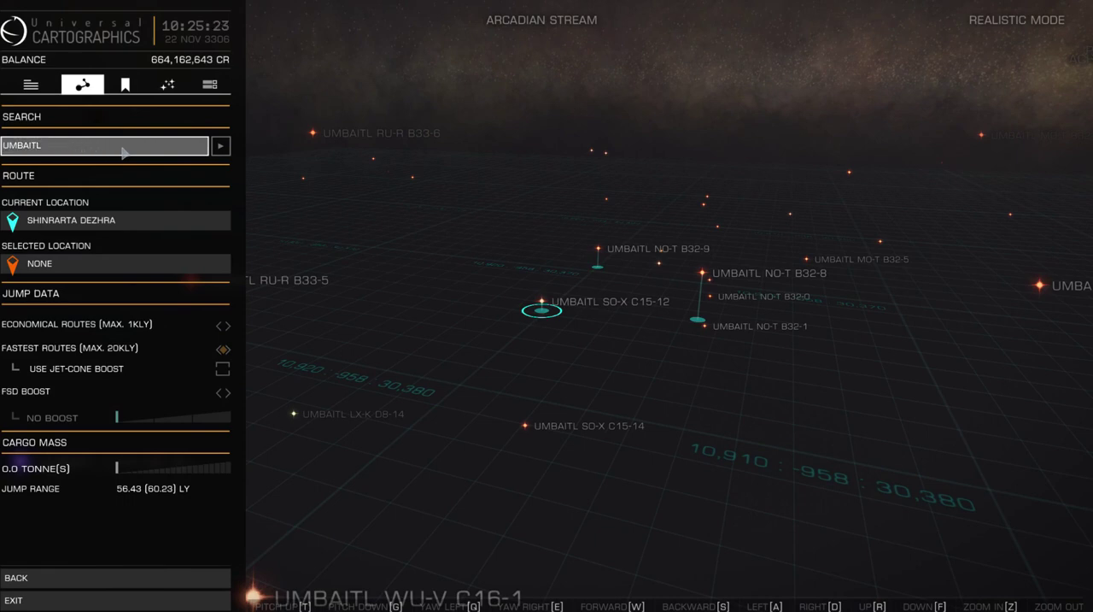
pyautogui.press('Return')
# Step: Search for UMBAITL and view the details of black hole Umbaitl AA-A h33
pyautogui.click(221, 145)
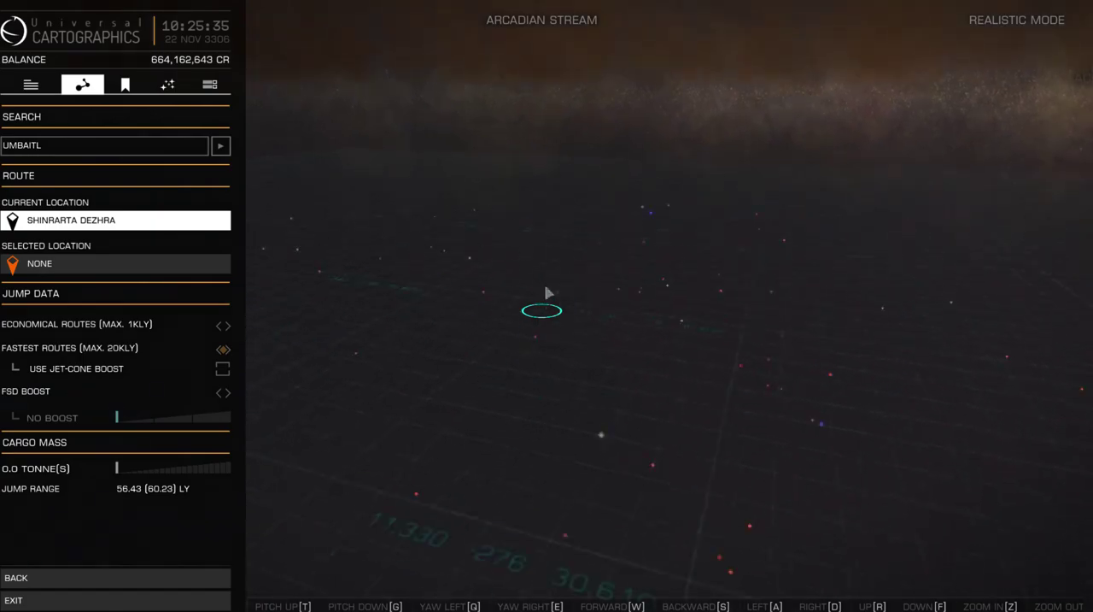
pyautogui.moveTo(395, 347); pyautogui.dragTo(494, 341)
pyautogui.scroll(8, 494, 341)
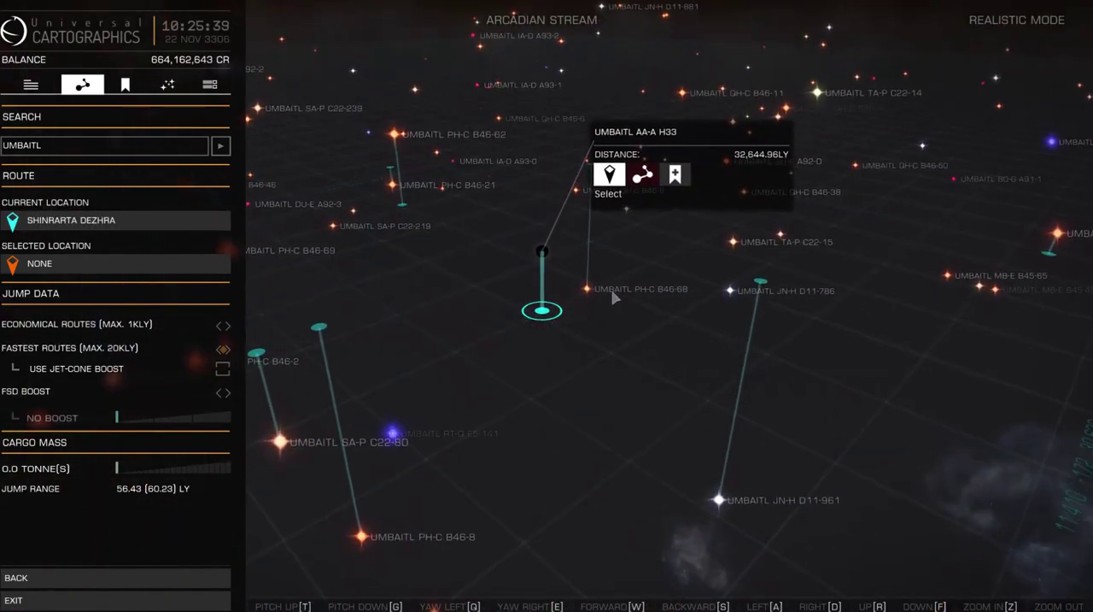
pyautogui.moveTo(528, 282); pyautogui.dragTo(518, 263)
pyautogui.click(609, 171)
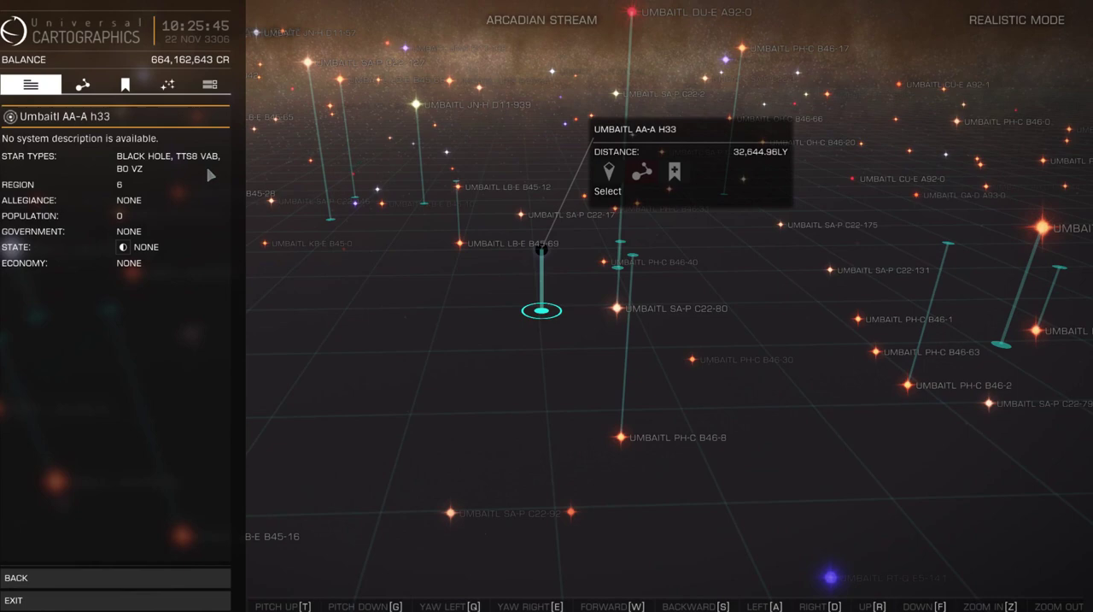
# Step: Return to the search panel and advance to the next result, Umbaitl AA-A h34
pyautogui.click(85, 85)
pyautogui.moveTo(493, 366); pyautogui.dragTo(427, 359)
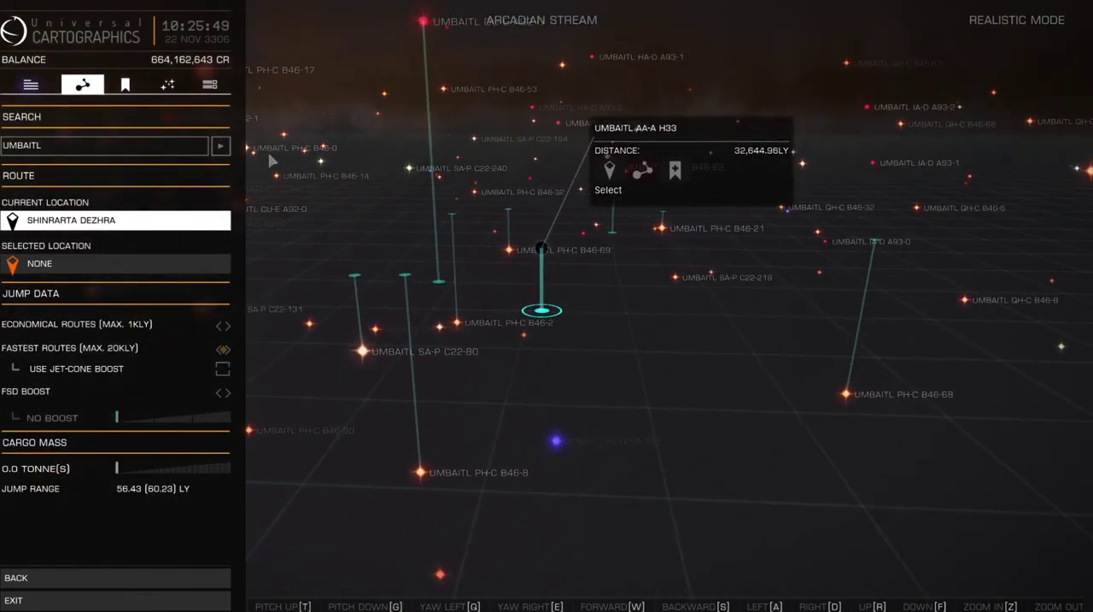
pyautogui.click(220, 146)
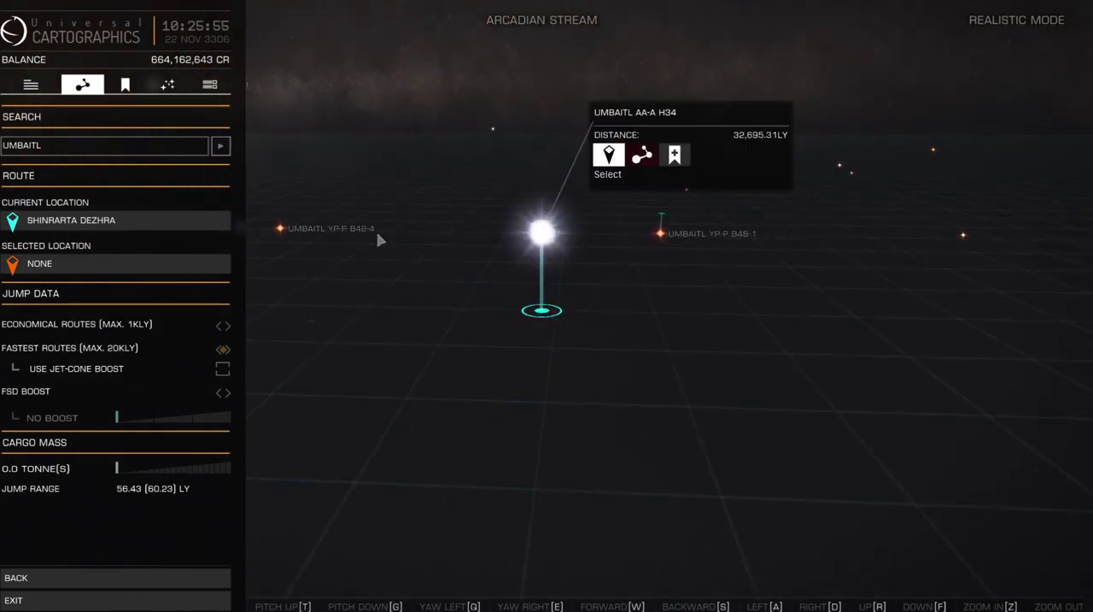
# Step: View Umbaitl AA-A H34's details, then advance to the next UMBAITL result
pyautogui.press('q')
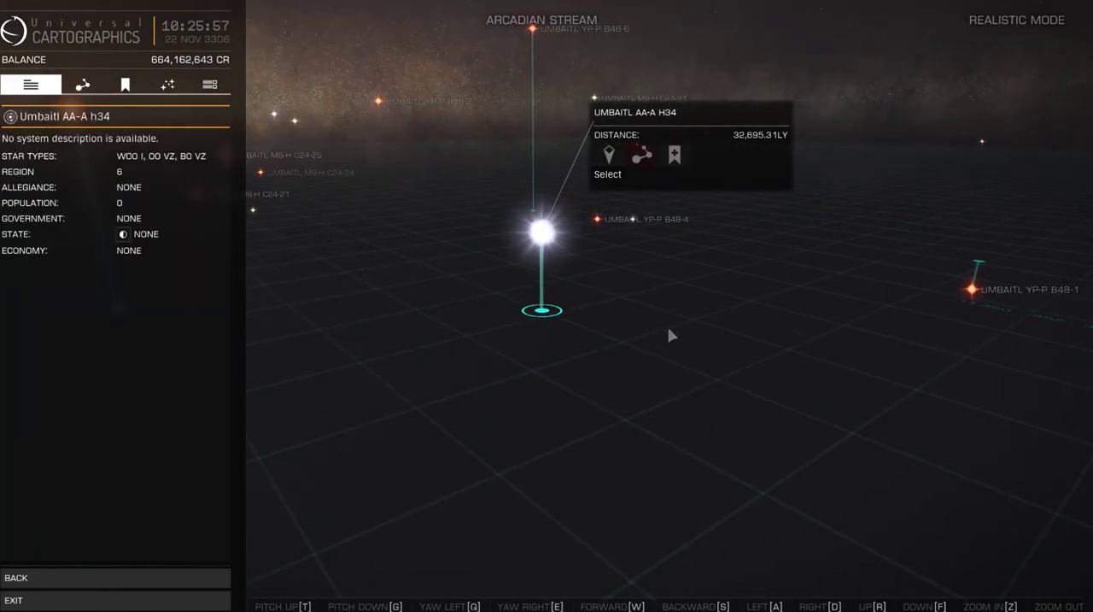
pyautogui.click(82, 85)
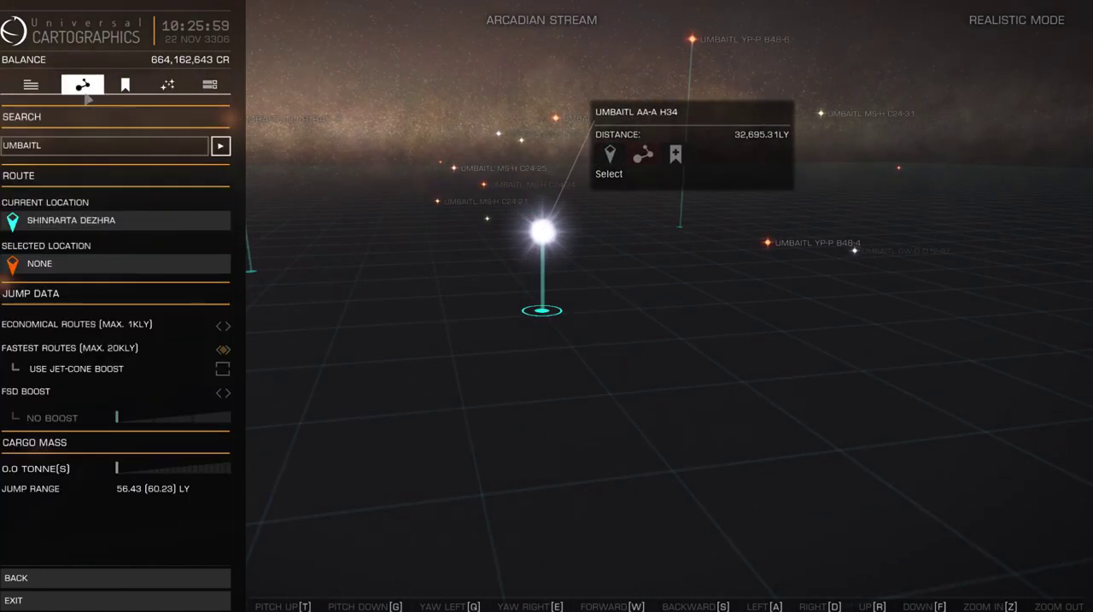
pyautogui.click(221, 145)
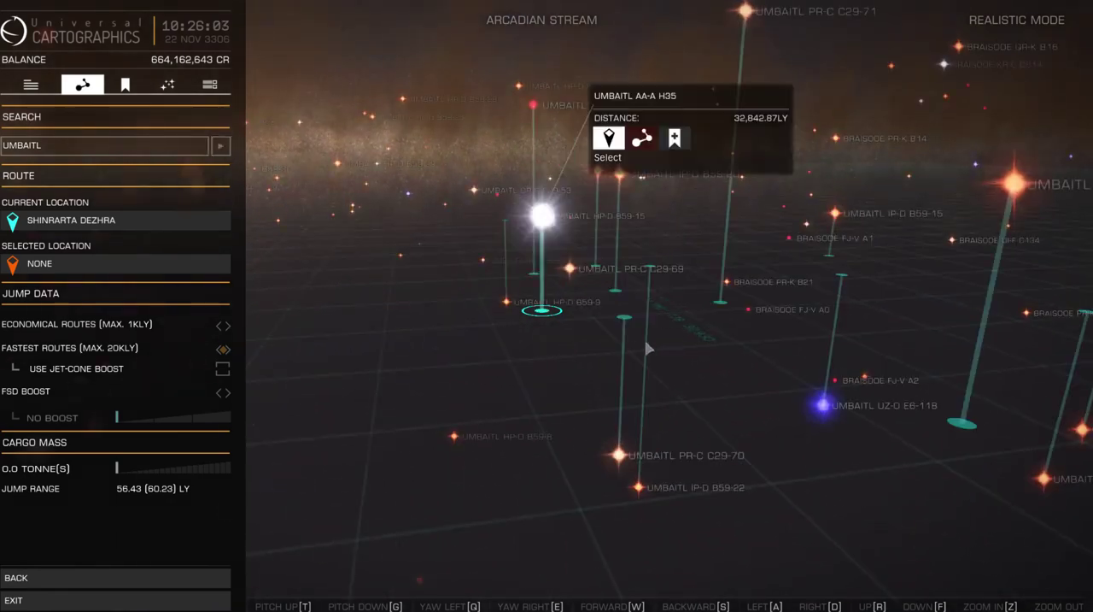
# Step: Cycle through further UMBAITL results, past H37, until Umbaitl AA-A H38
pyautogui.click(221, 145)
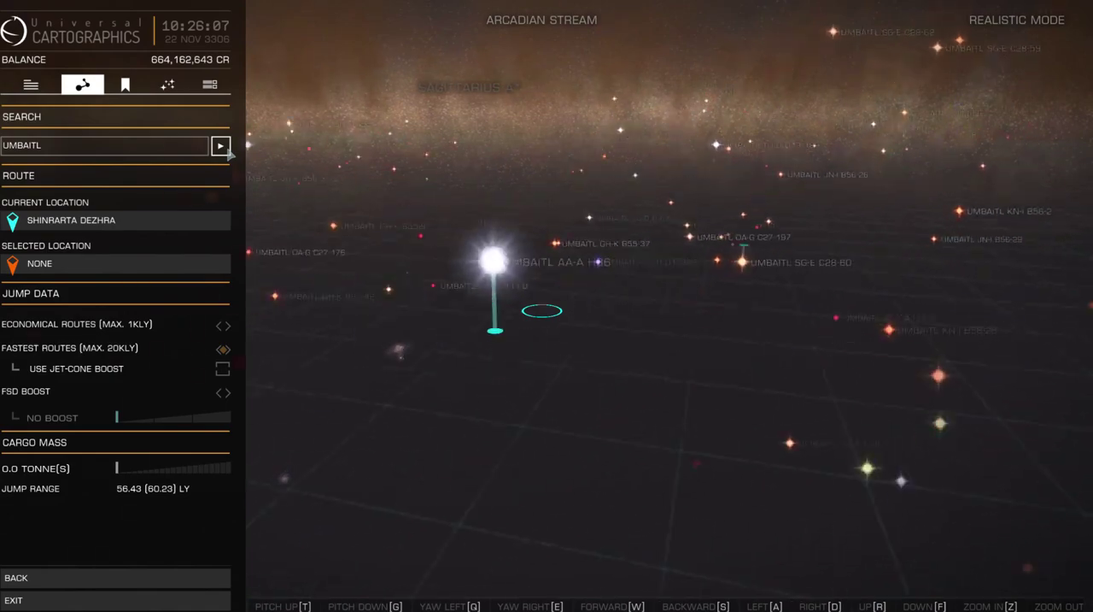
pyautogui.click(220, 145)
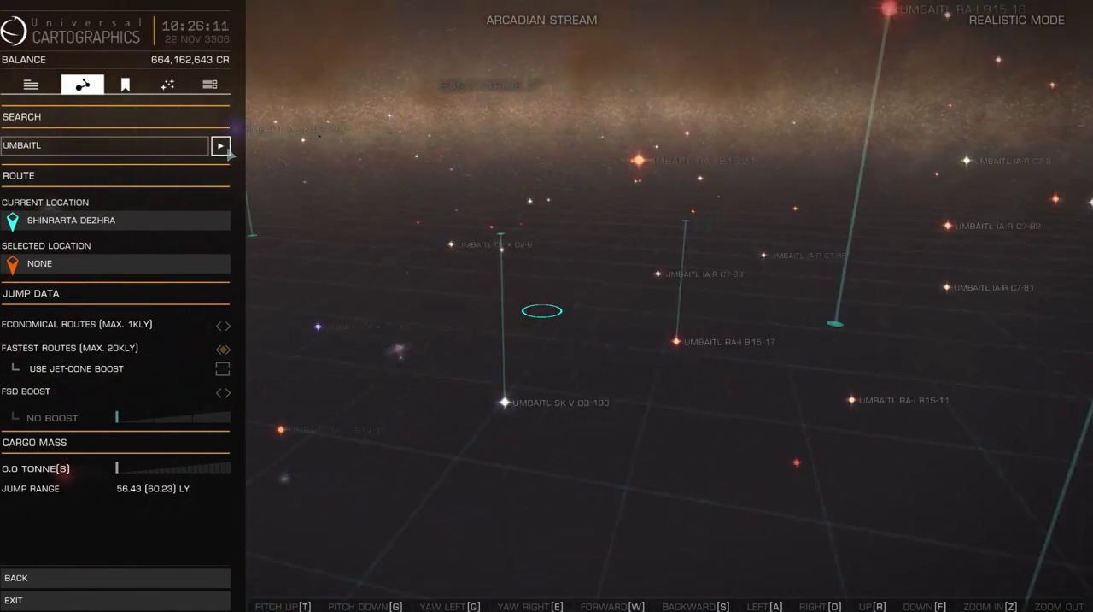
pyautogui.click(220, 146)
pyautogui.click(221, 145)
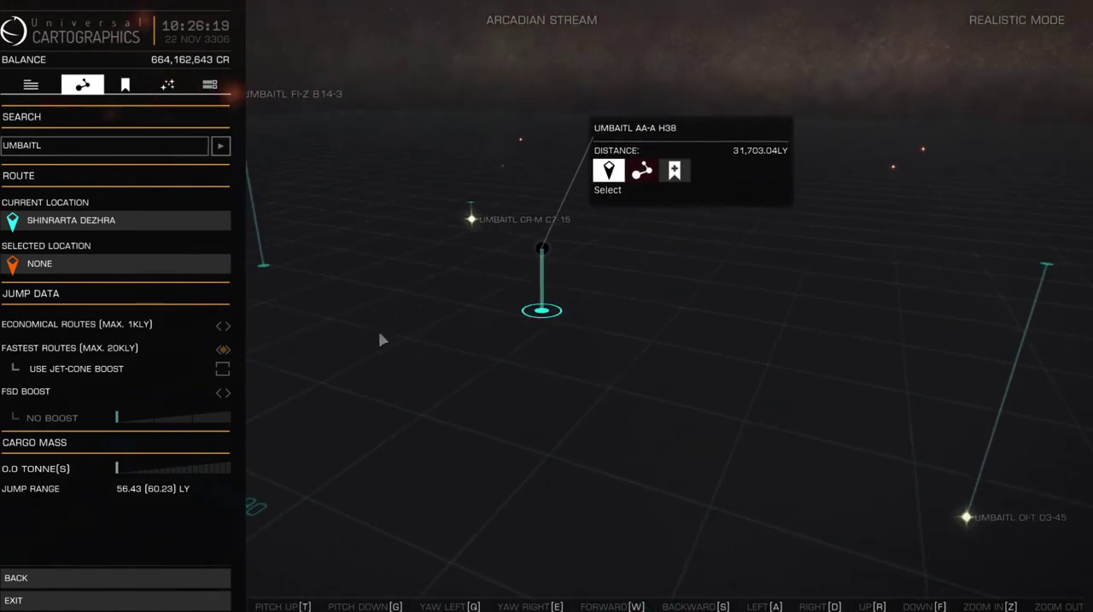
# Step: Rotate and tilt around Umbaitl AA-A H33, then attempt a route there (refused as too far)
pyautogui.moveTo(392, 337)
pyautogui.mouseDown()
pyautogui.moveTo(683, 280)
pyautogui.moveTo(593, 274)
pyautogui.moveTo(583, 310)
pyautogui.moveTo(608, 279)
pyautogui.moveTo(500, 322)
pyautogui.mouseUp()
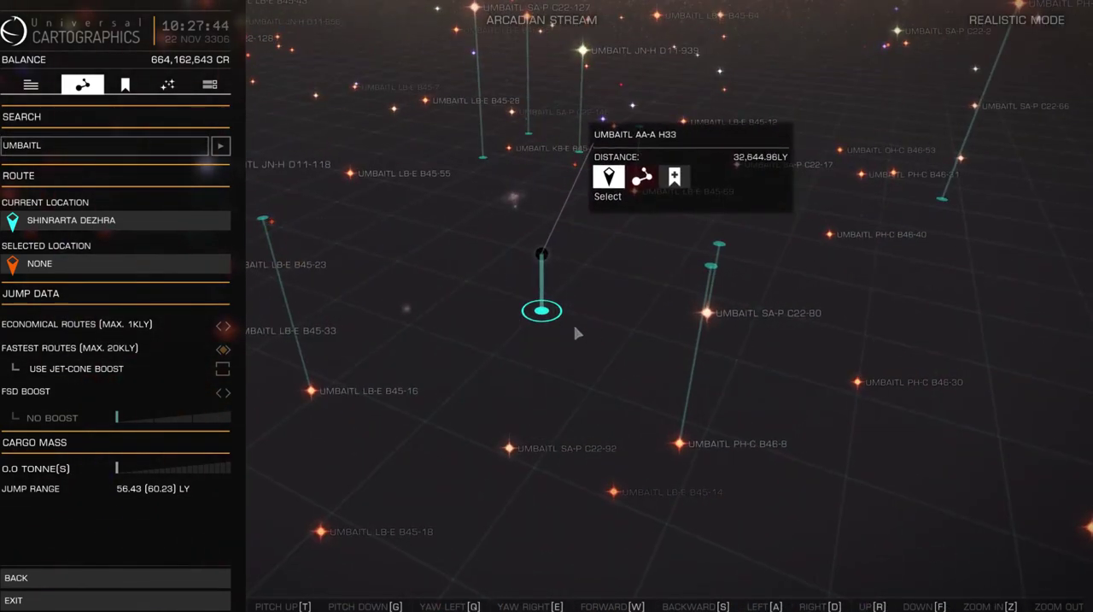
pyautogui.moveTo(562, 341); pyautogui.dragTo(547, 325)
pyautogui.click(642, 171)
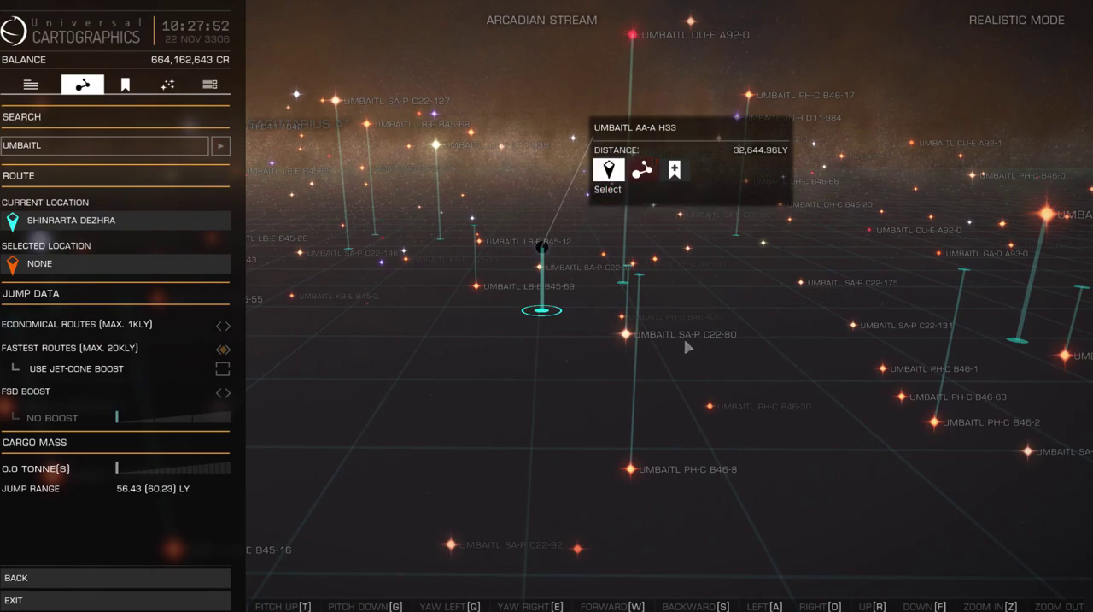
pyautogui.scroll(5, 688, 346)
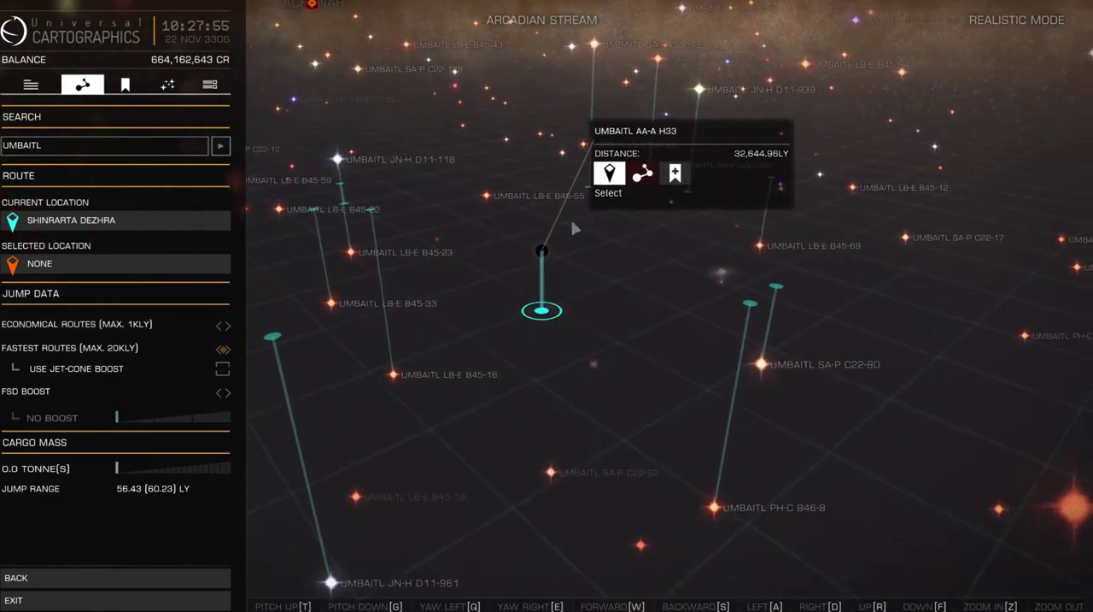
pyautogui.scroll(-5, 660, 296)
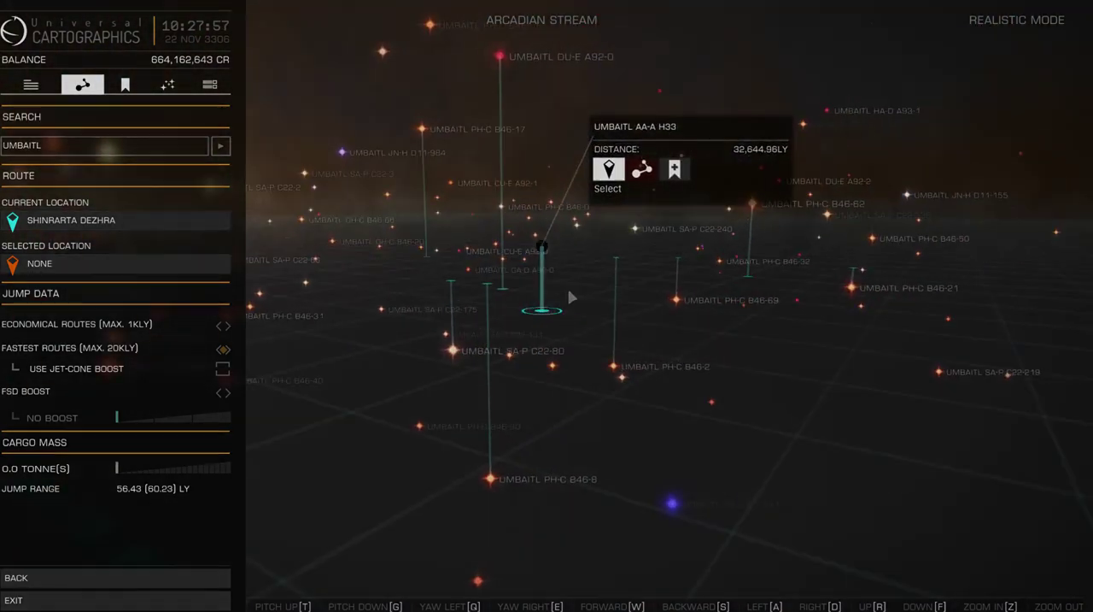